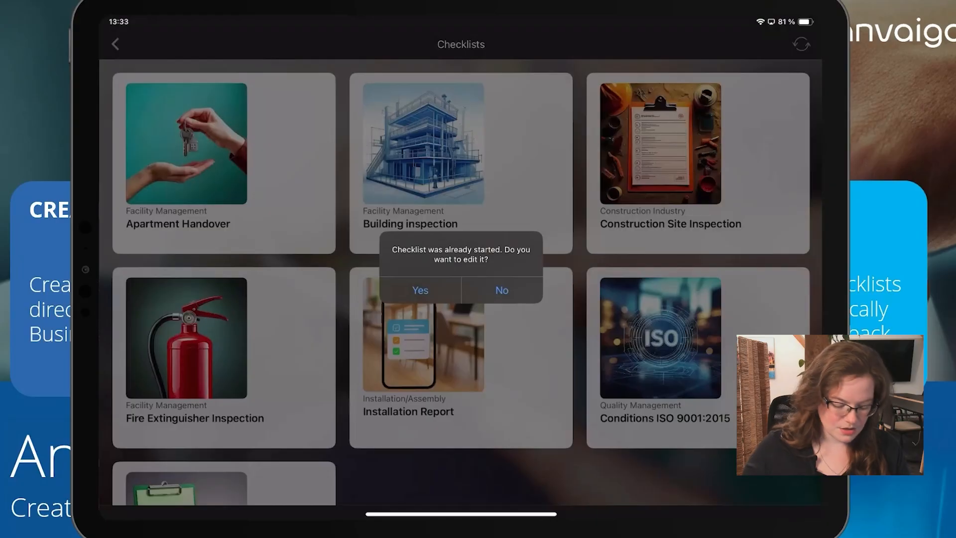
# Step: Agree to edit the checklist that was already started in the mobile Checklists overview
pyautogui.click(420, 290)
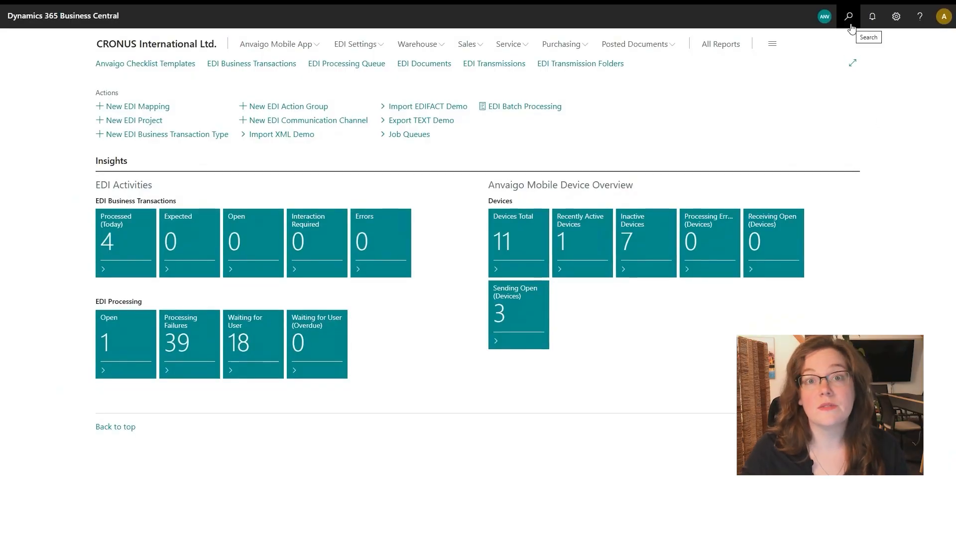
# Step: In Business Central, search for "checklist tem" and open the Anvaigo Checklist Templates list
pyautogui.click(849, 20)
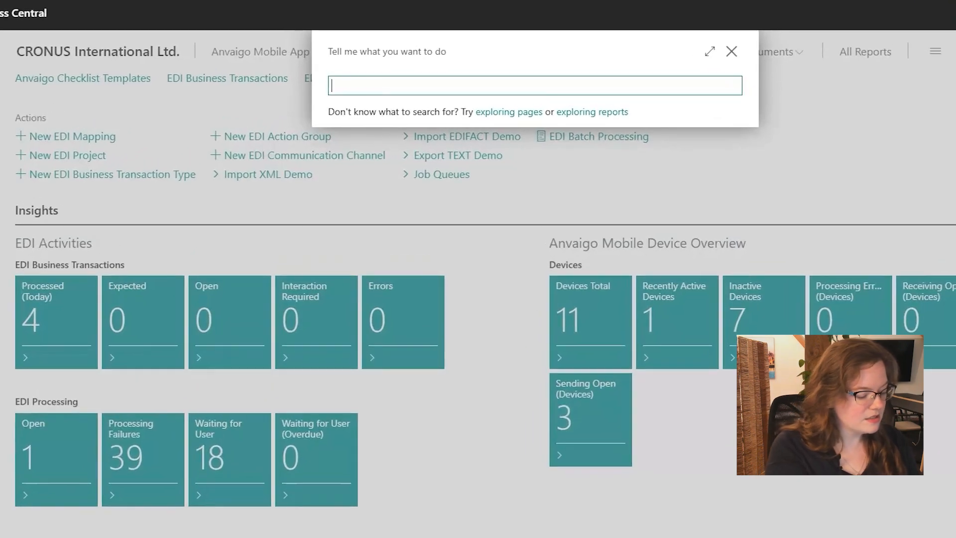
pyautogui.write('chec')
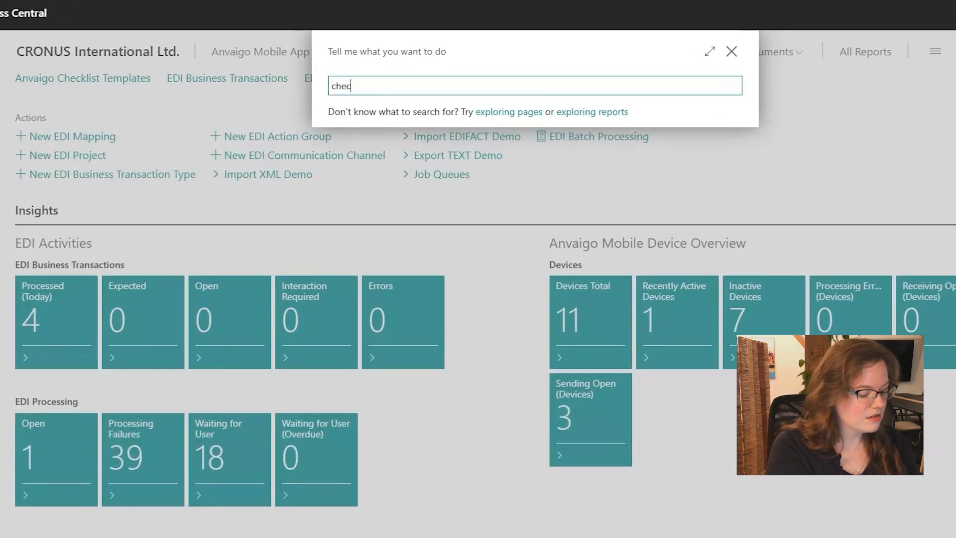
pyautogui.write('klist tem')
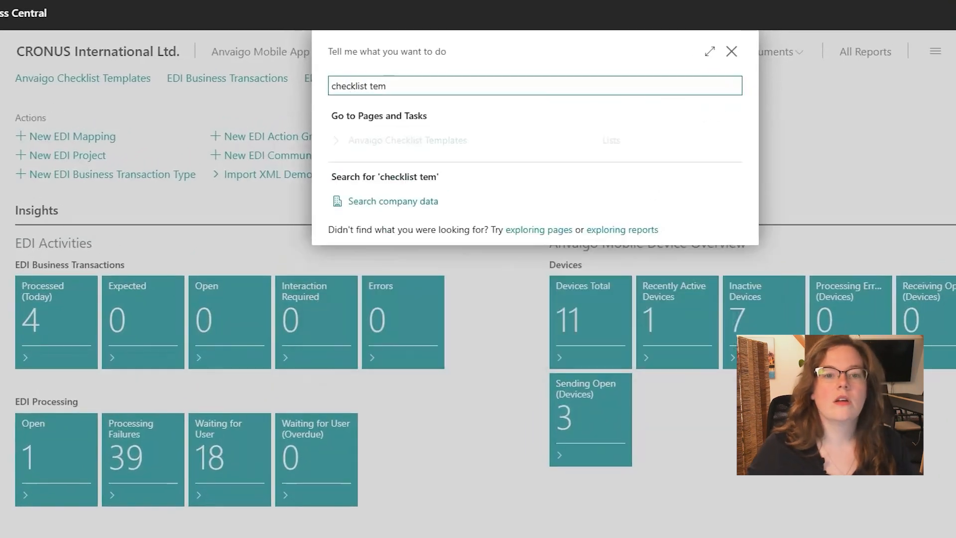
pyautogui.click(412, 144)
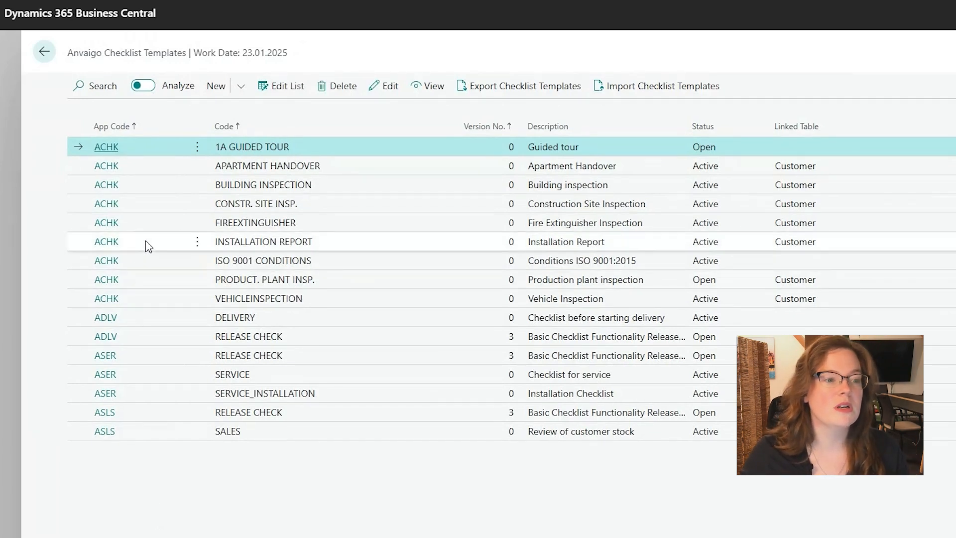
# Step: Open the INSTALLATION REPORT template and reopen it so its status becomes Open for editing
pyautogui.click(107, 243)
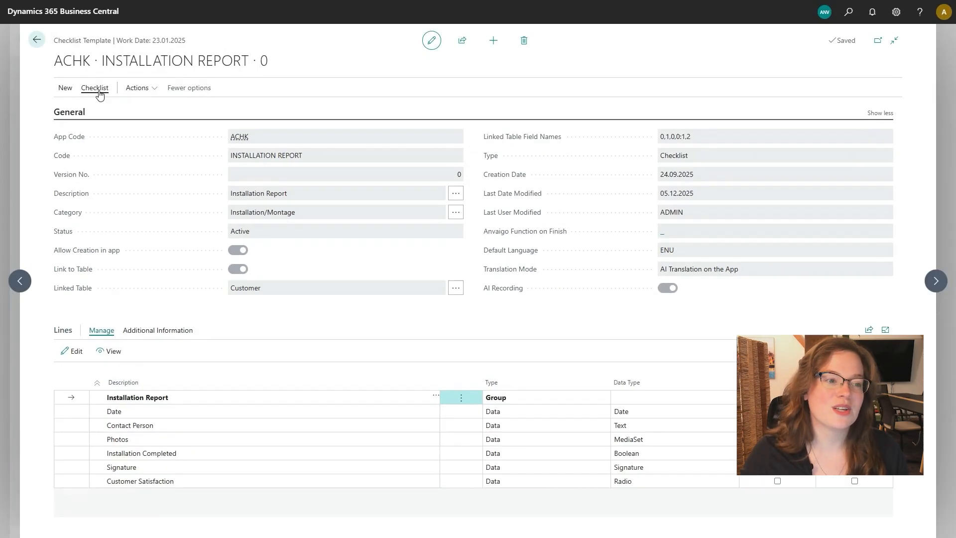
pyautogui.click(99, 89)
pyautogui.click(85, 109)
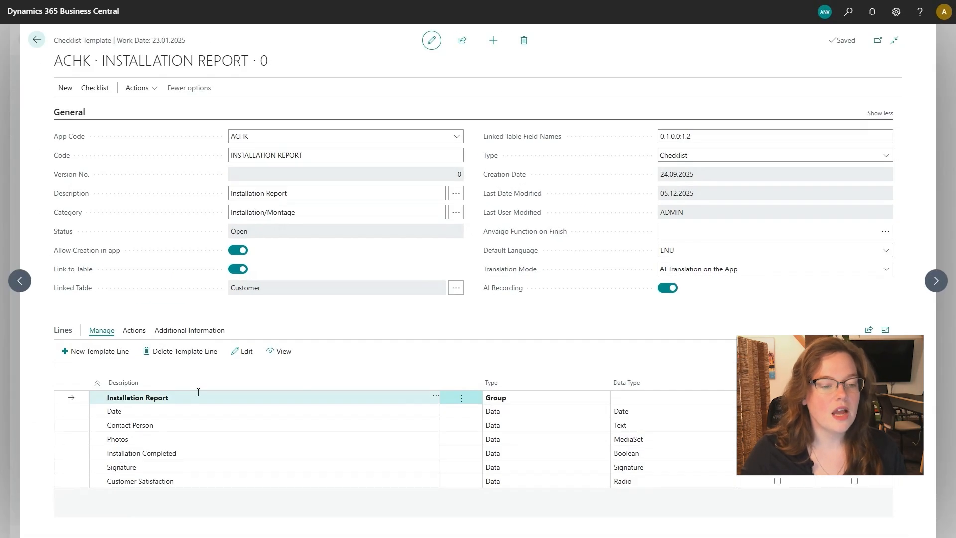
# Step: Make the Contact Person line optional and set the Customer Satisfaction line as a mandatory field
pyautogui.click(189, 426)
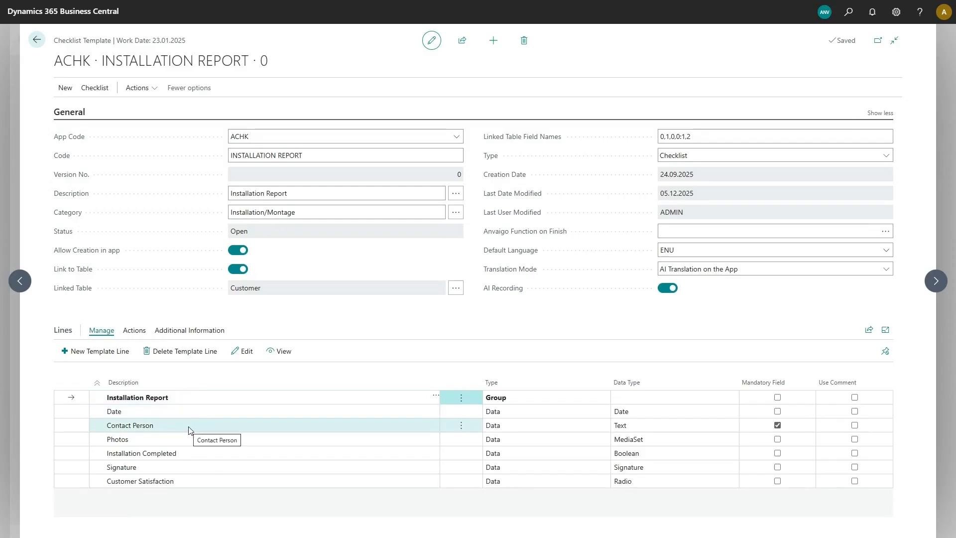
pyautogui.click(768, 431)
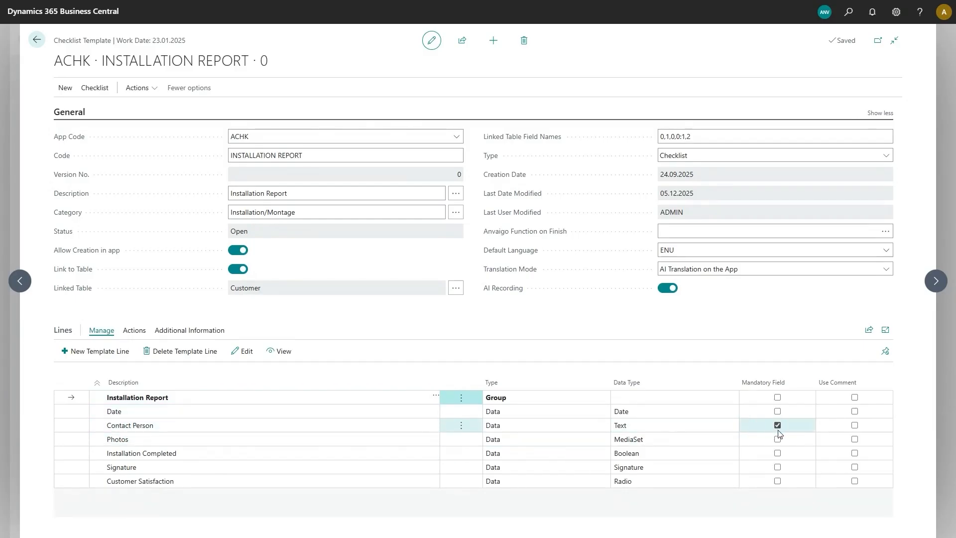
pyautogui.click(777, 426)
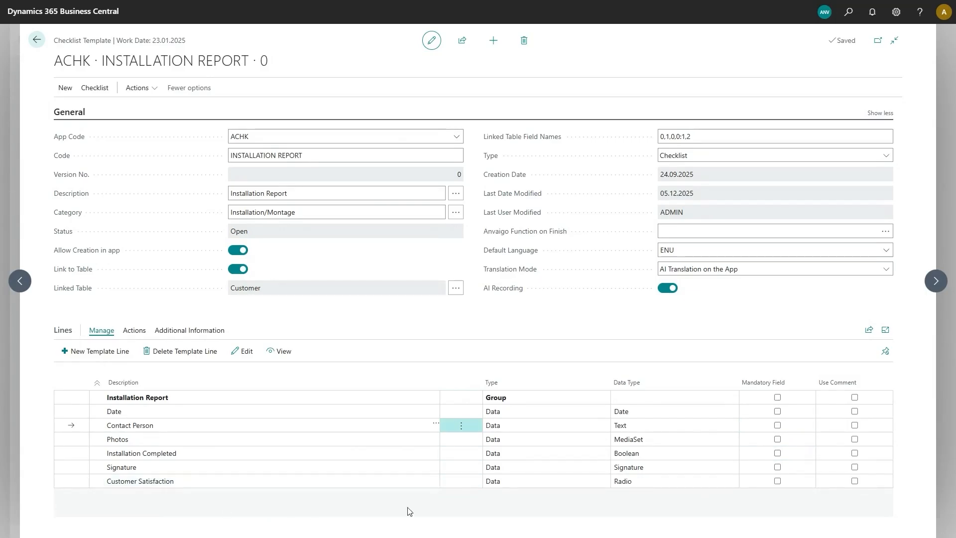
pyautogui.click(777, 481)
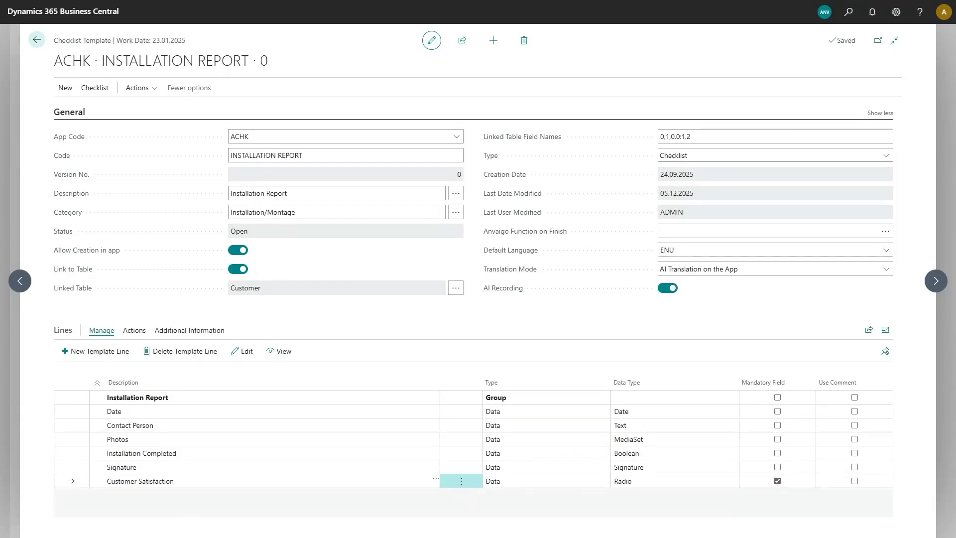
# Step: Add a Data line named Notes with data type TextArea, and reorder the lines with Notes below Photos and Installation Completed last
pyautogui.click(86, 352)
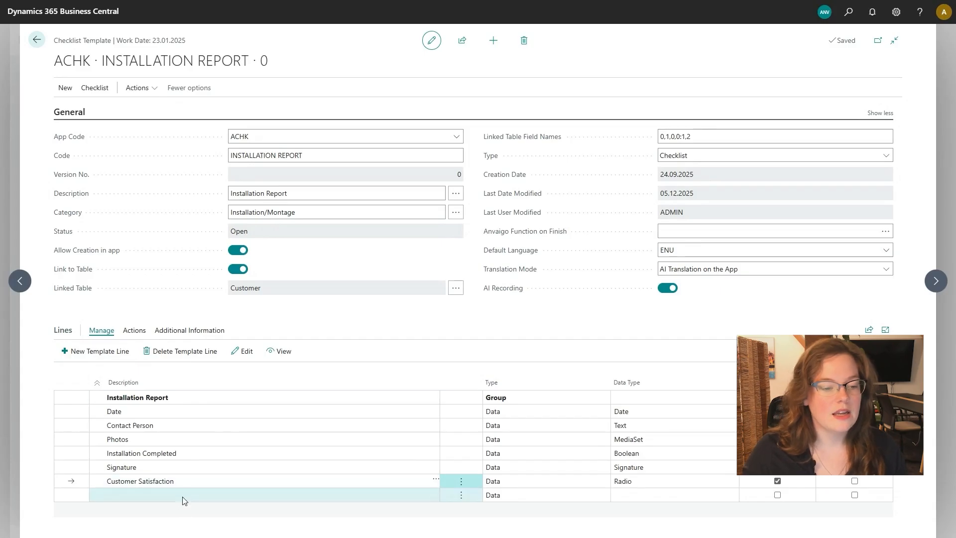
pyautogui.click(184, 494)
pyautogui.write('Notes')
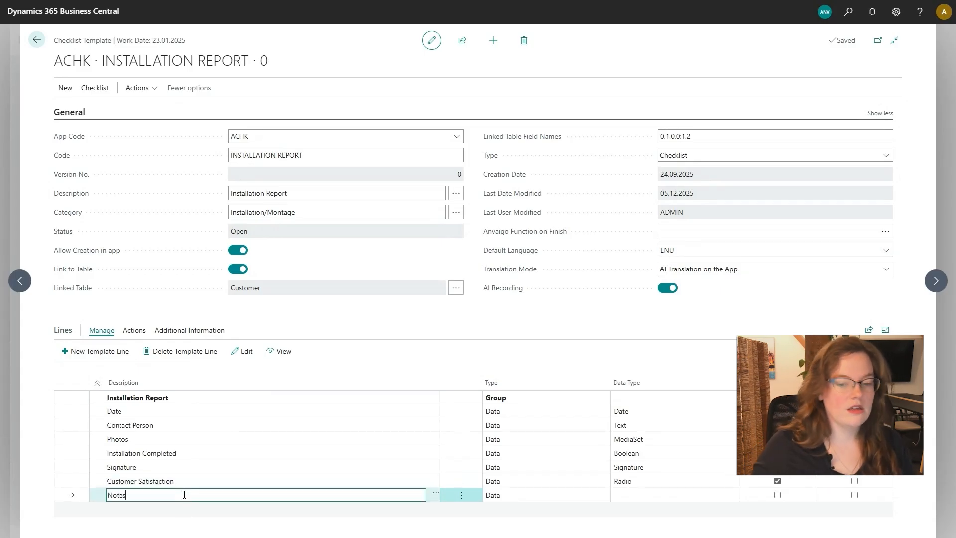
pyautogui.click(533, 495)
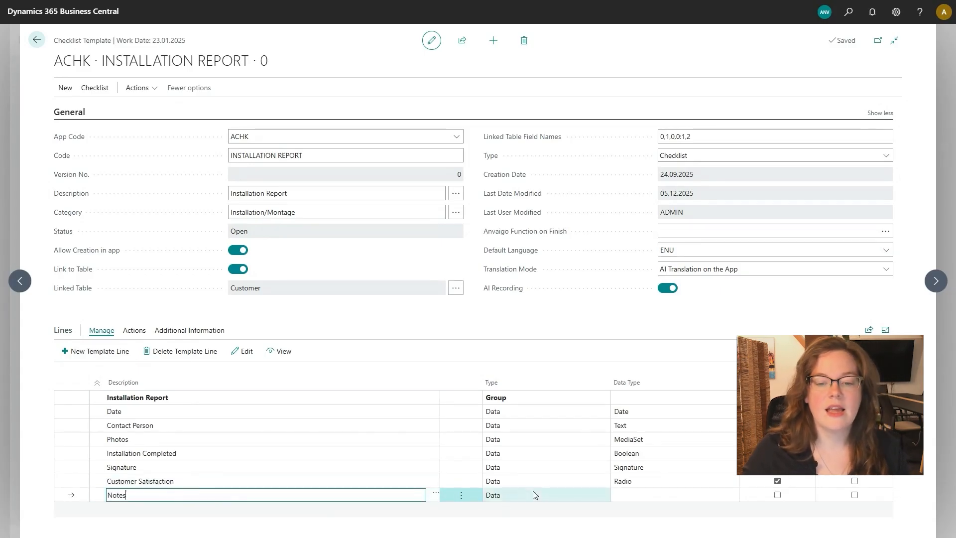
pyautogui.click(538, 495)
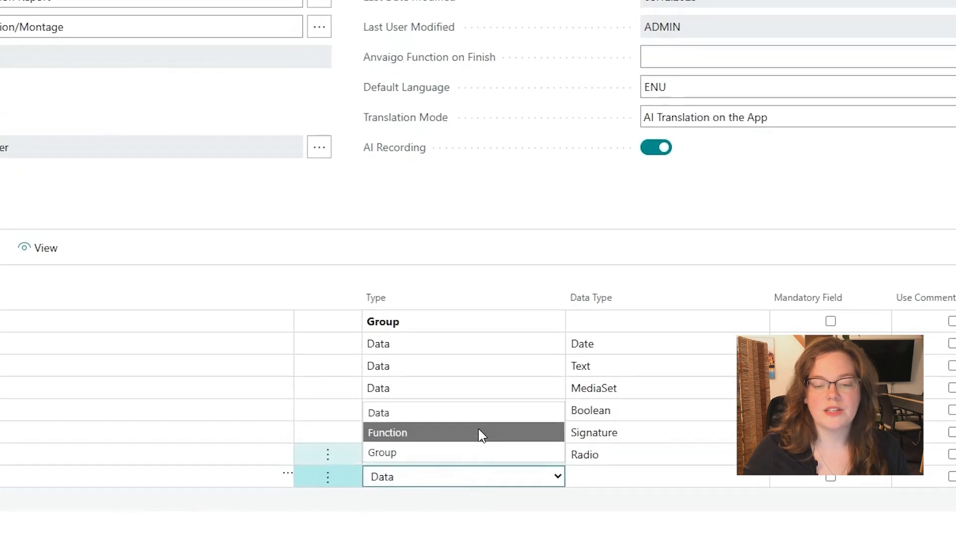
pyautogui.click(647, 479)
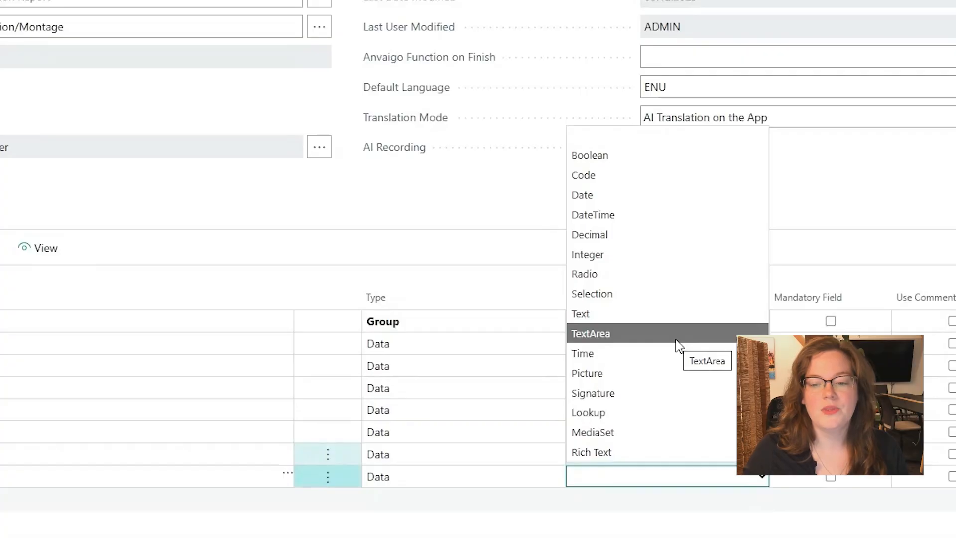
pyautogui.click(677, 333)
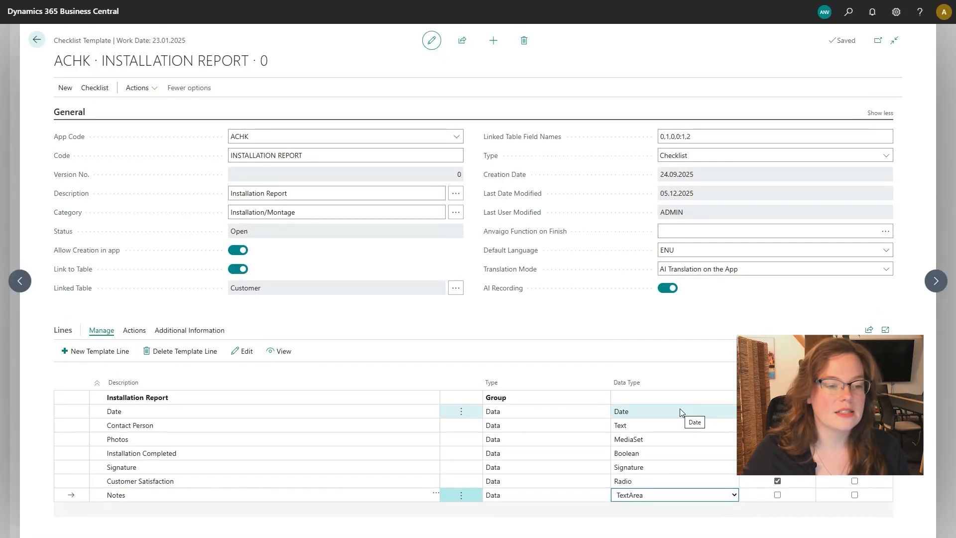
pyautogui.click(131, 331)
pyautogui.click(164, 354)
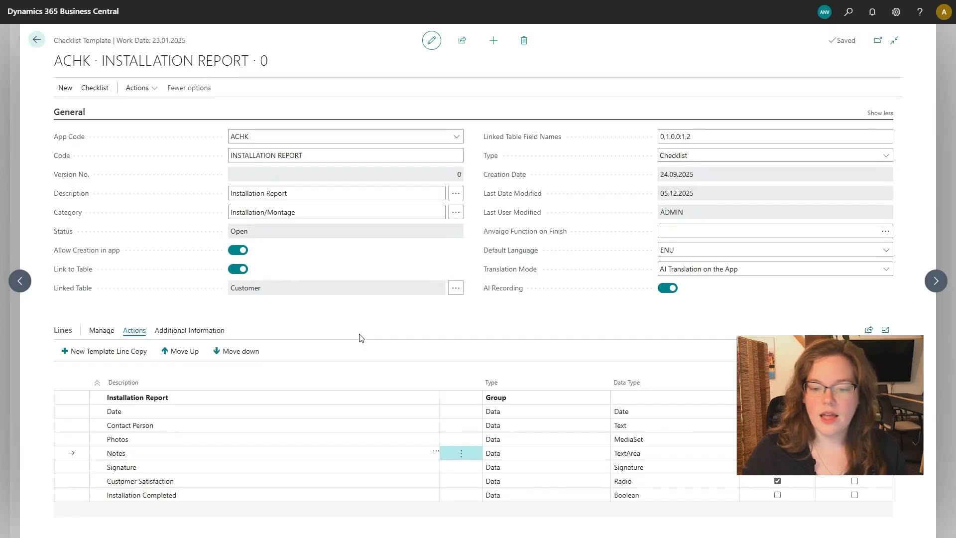
# Step: Examine the detailed settings and option values of the Customer Satisfaction line, and return to the template
pyautogui.click(190, 485)
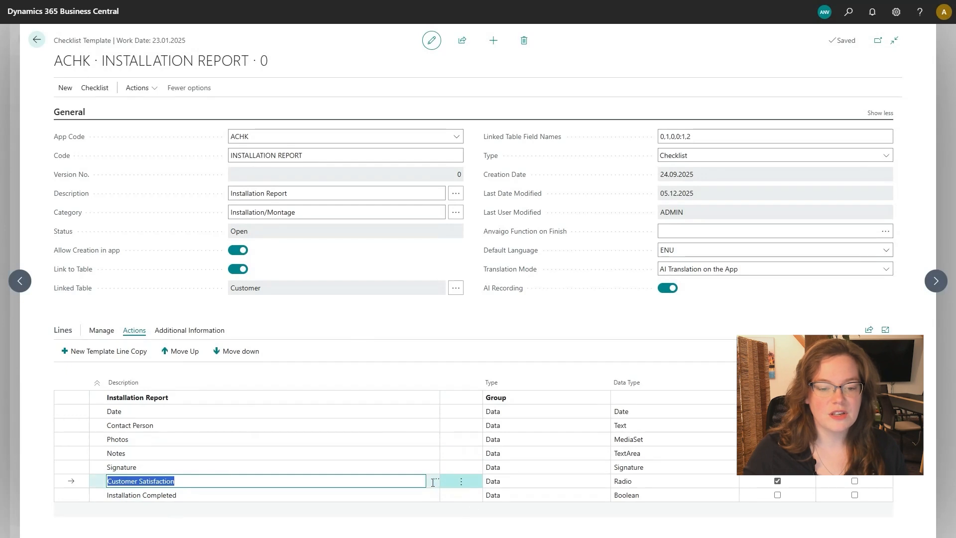
pyautogui.click(465, 483)
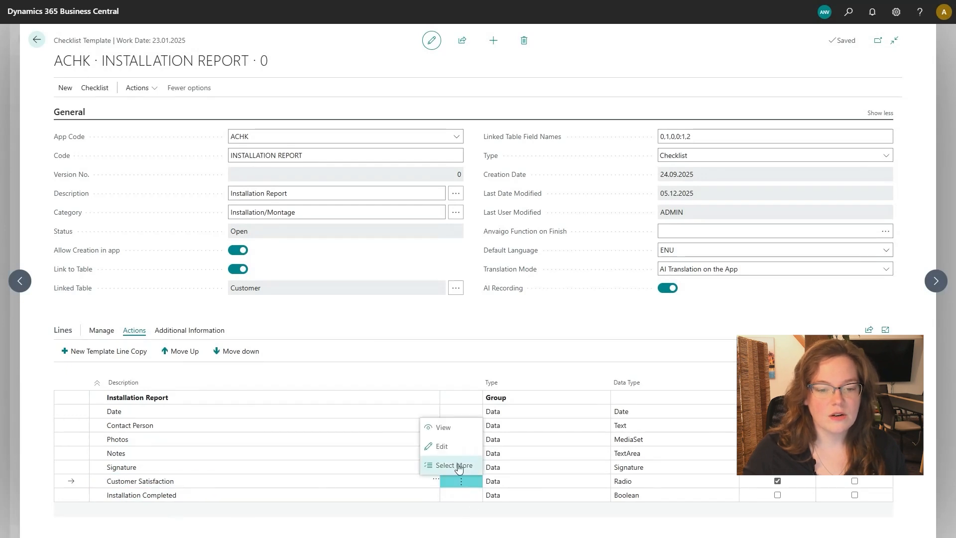
pyautogui.click(444, 428)
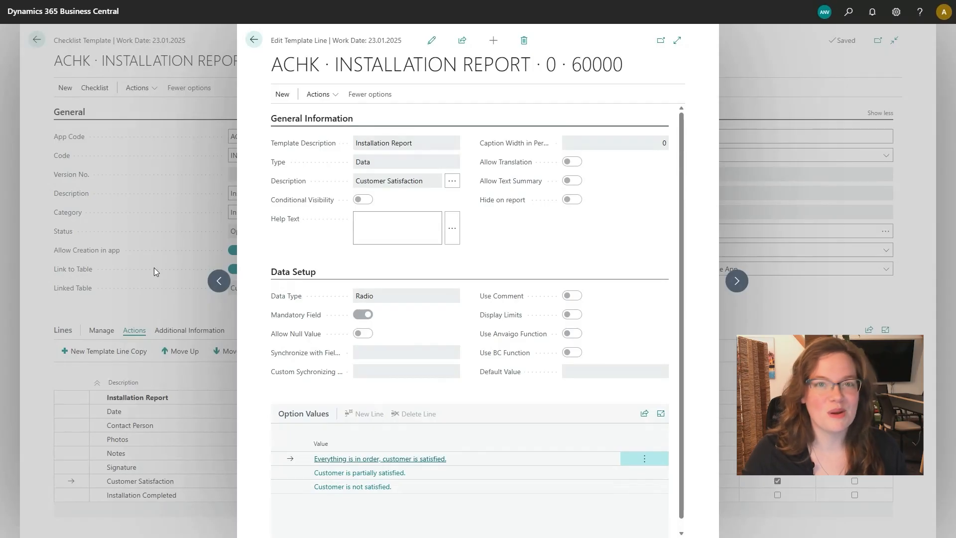
pyautogui.click(154, 268)
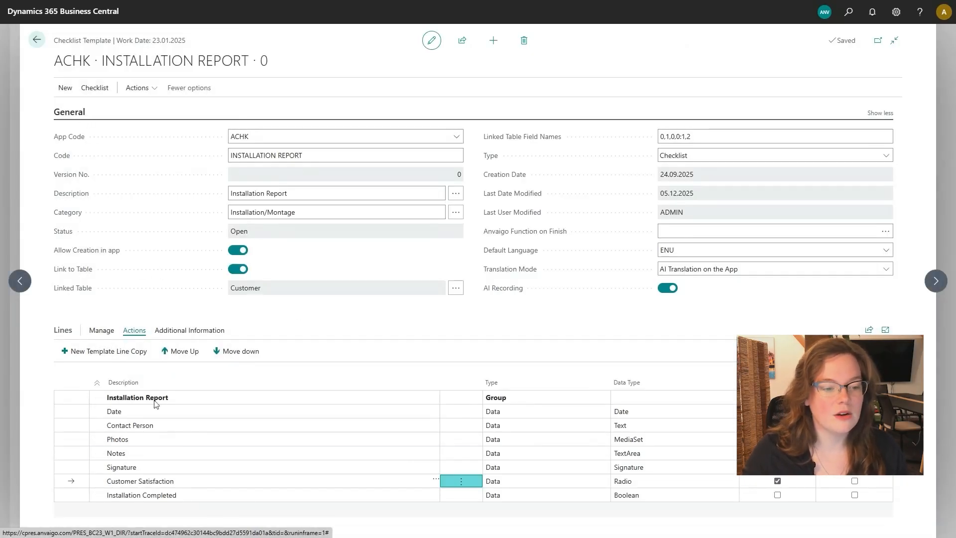
# Step: Enable Allow Translation and Allow Text Summary in the Notes line's detailed settings, and return to the template
pyautogui.click(294, 457)
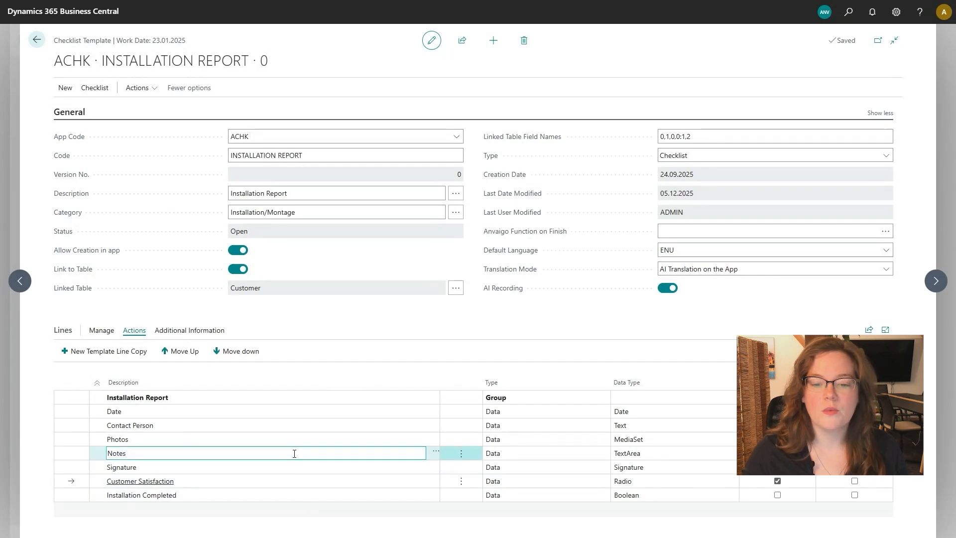
pyautogui.click(464, 456)
pyautogui.click(469, 466)
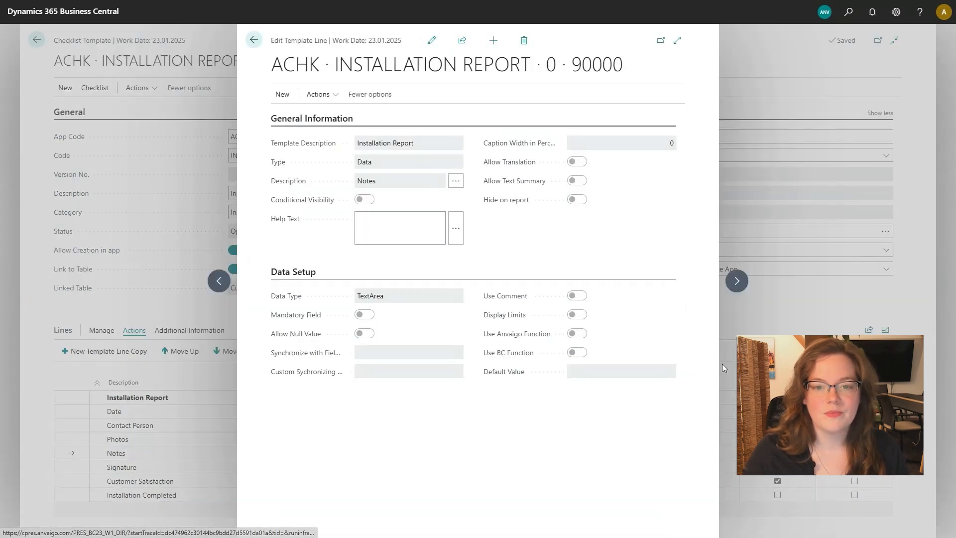
pyautogui.click(432, 40)
pyautogui.click(576, 162)
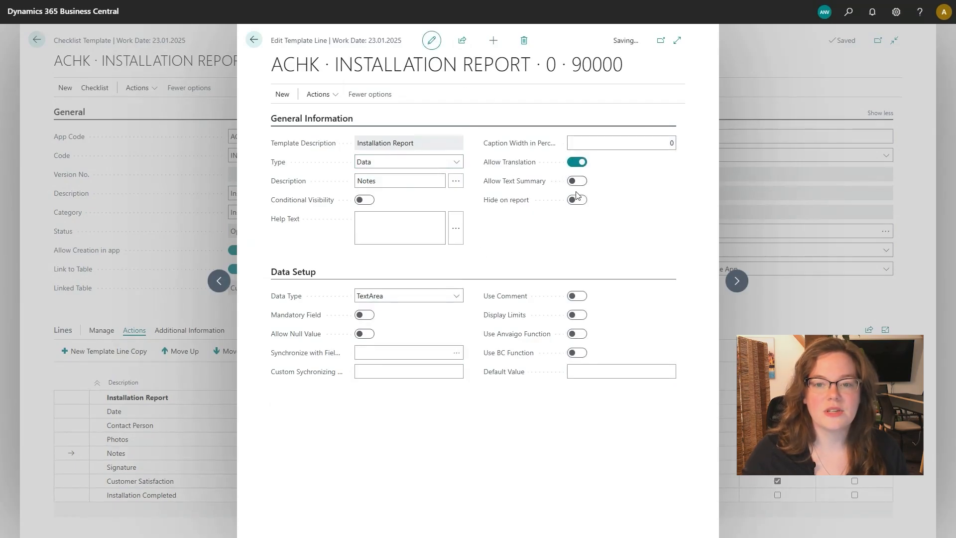
pyautogui.click(577, 180)
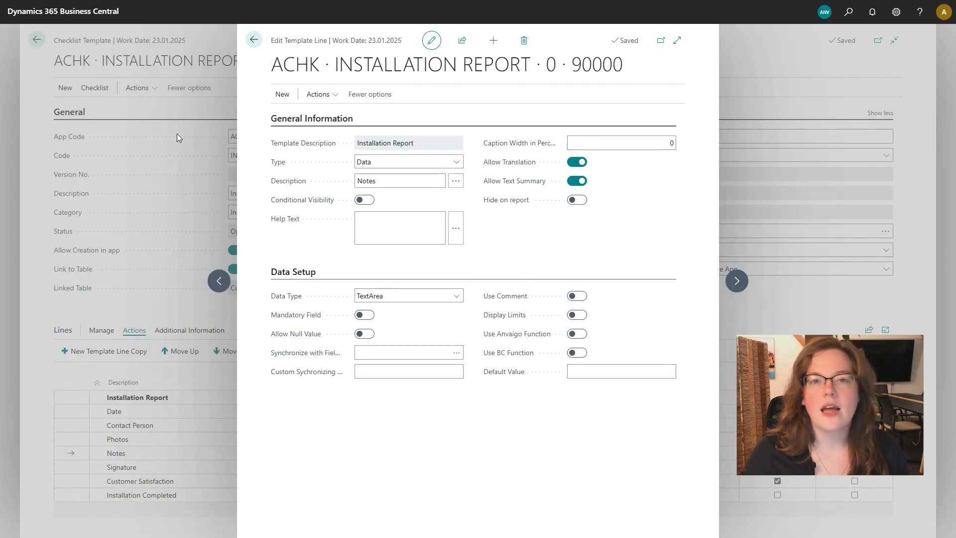
pyautogui.click(177, 134)
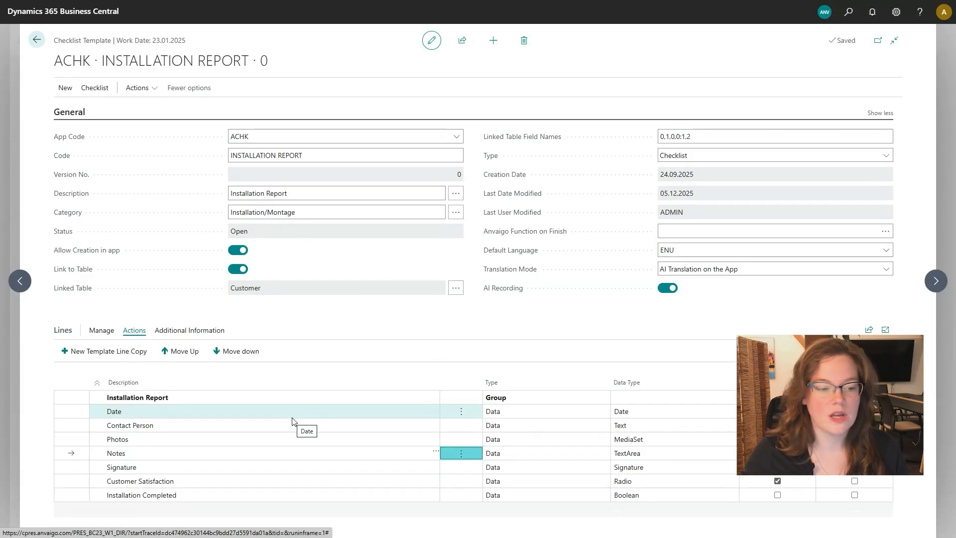
# Step: Examine the multilanguage entries for the Customer Satisfaction and Notes line descriptions
pyautogui.click(424, 481)
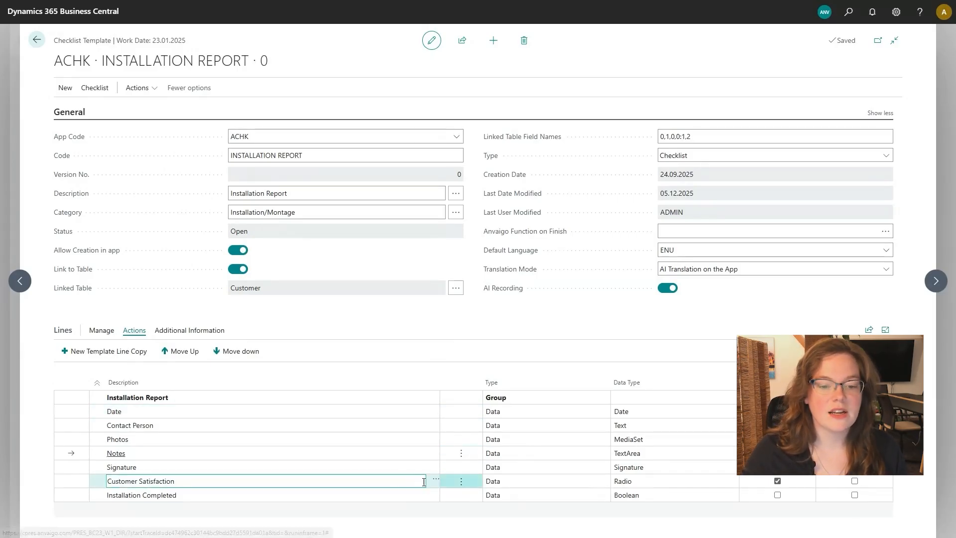
pyautogui.click(435, 480)
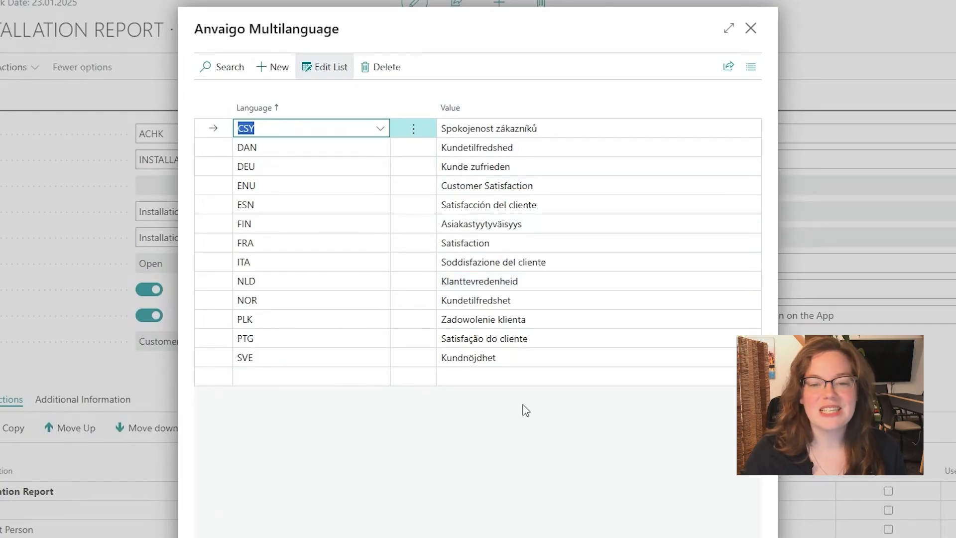
pyautogui.click(750, 28)
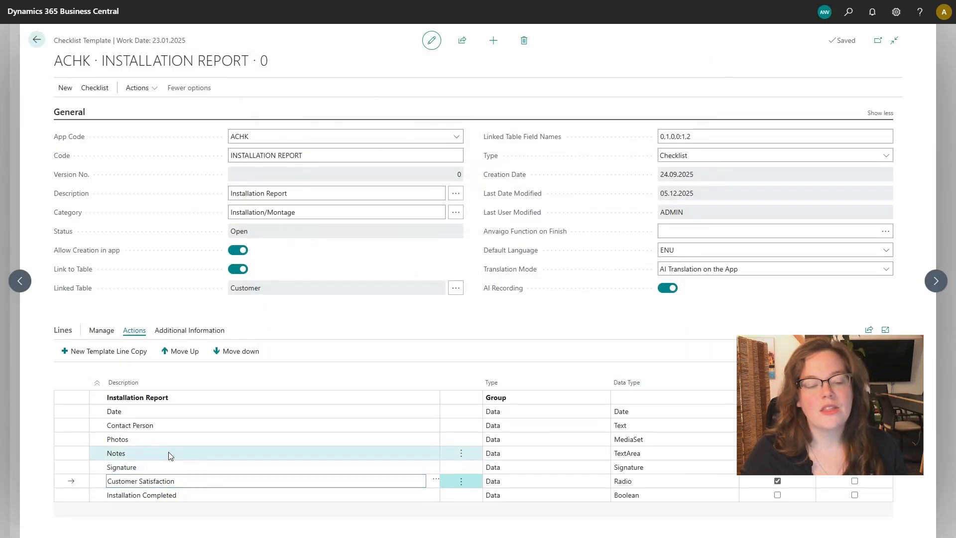
pyautogui.click(168, 454)
pyautogui.click(434, 458)
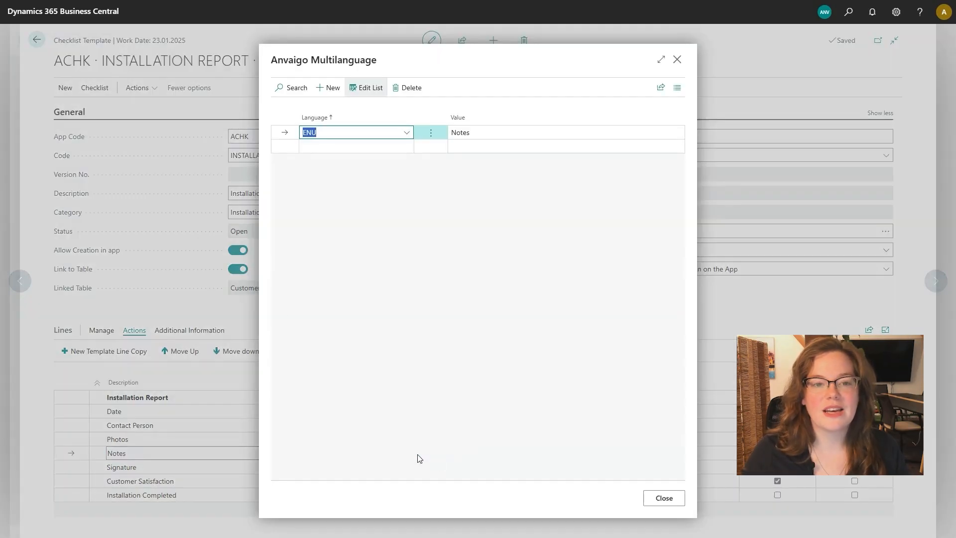
pyautogui.click(677, 60)
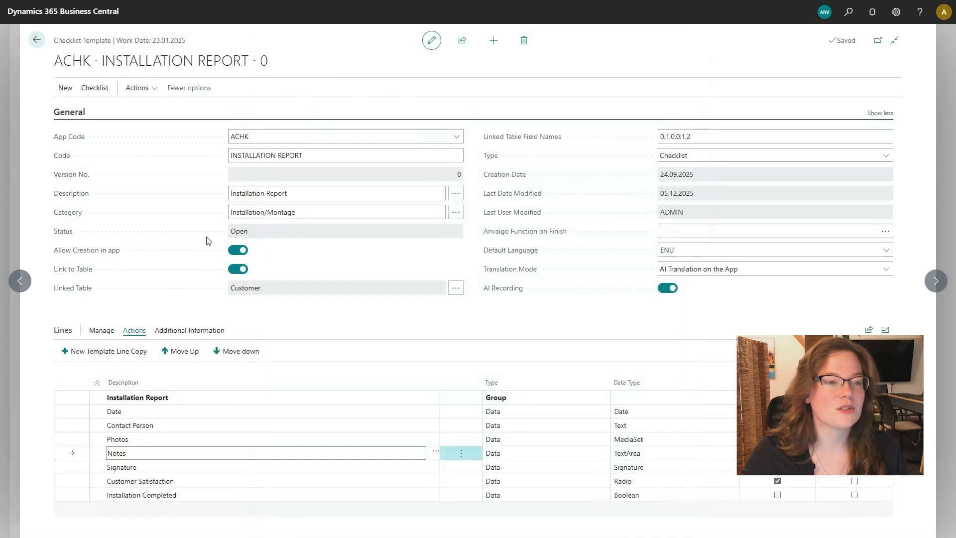
# Step: Run the automatic translation of the template's missing captions and check the Notes line's multilanguage entries
pyautogui.click(152, 88)
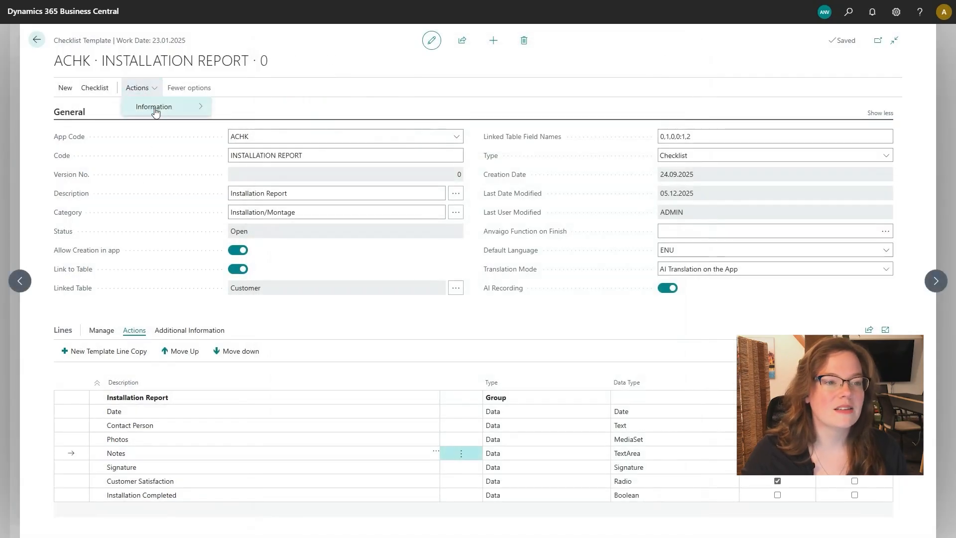
pyautogui.moveTo(154, 106)
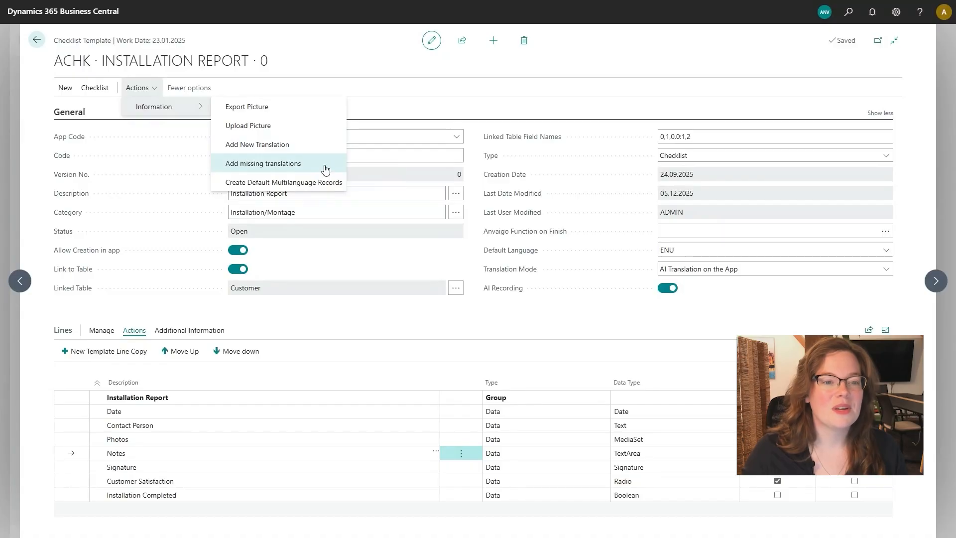
pyautogui.click(321, 169)
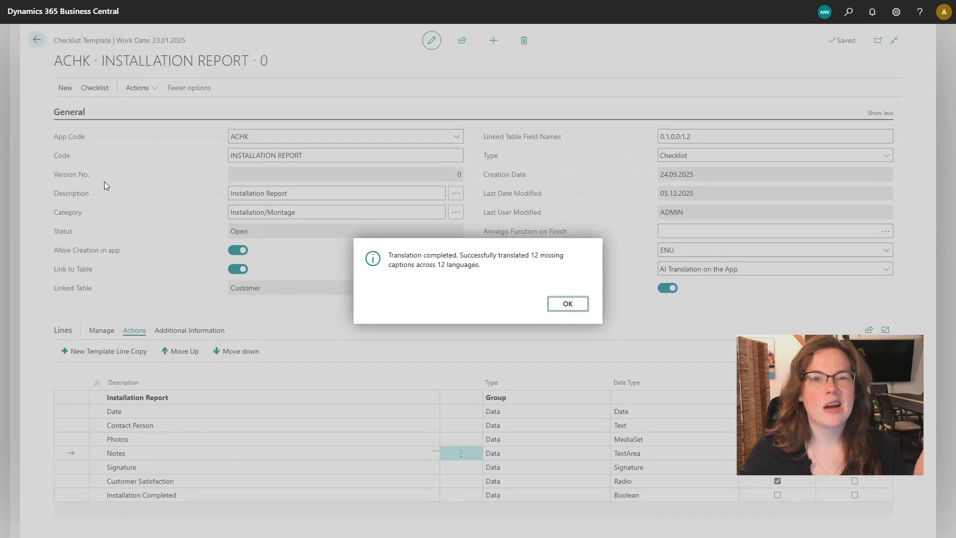
pyautogui.click(563, 306)
pyautogui.click(435, 453)
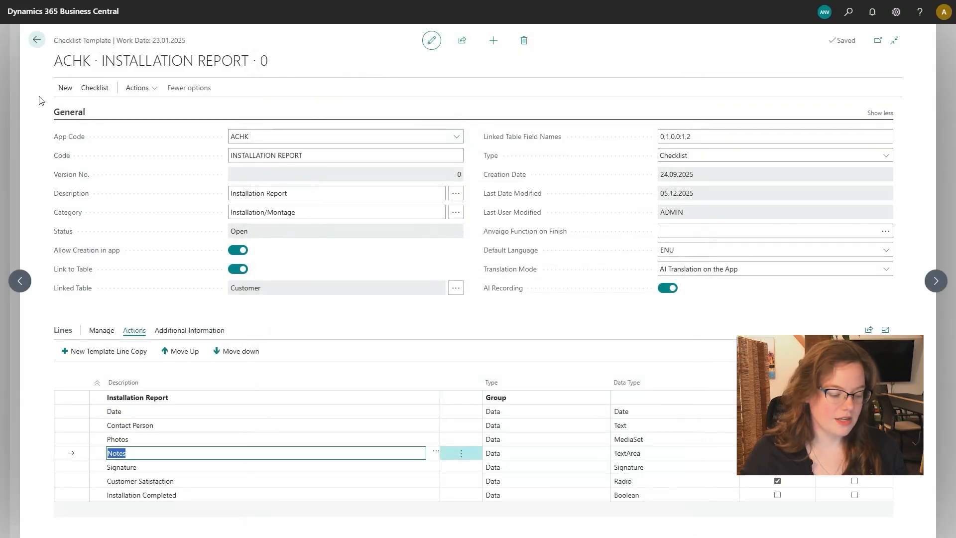
# Step: Activate the edited Installation Report checklist template
pyautogui.click(92, 88)
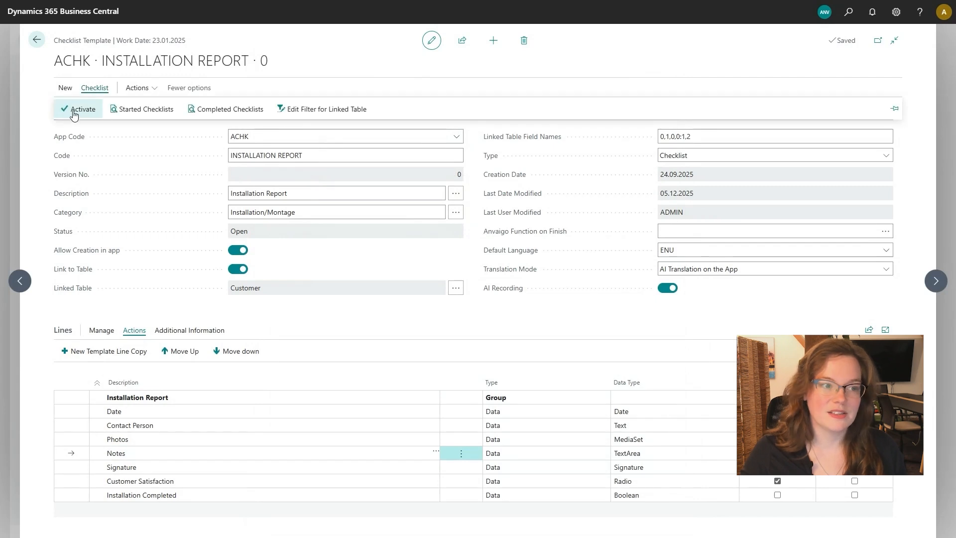
pyautogui.click(74, 112)
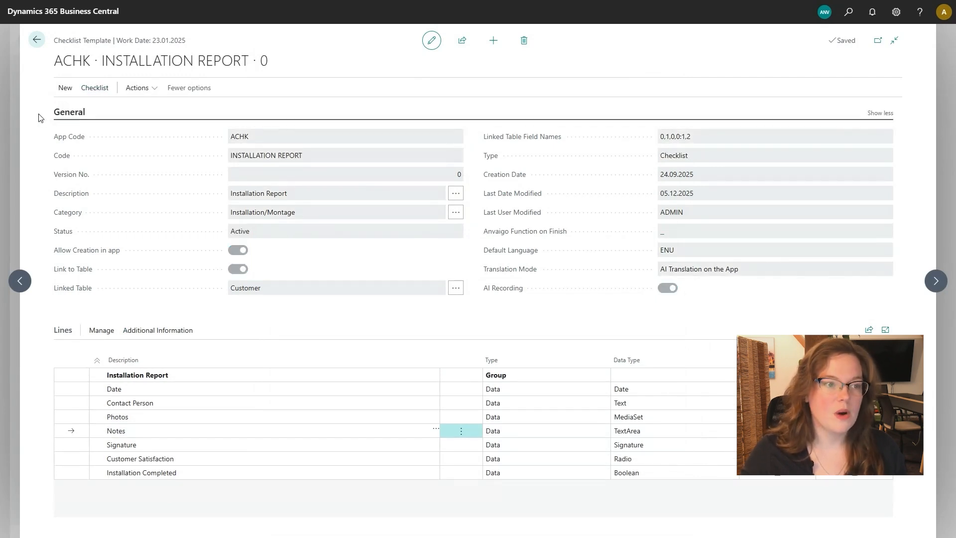